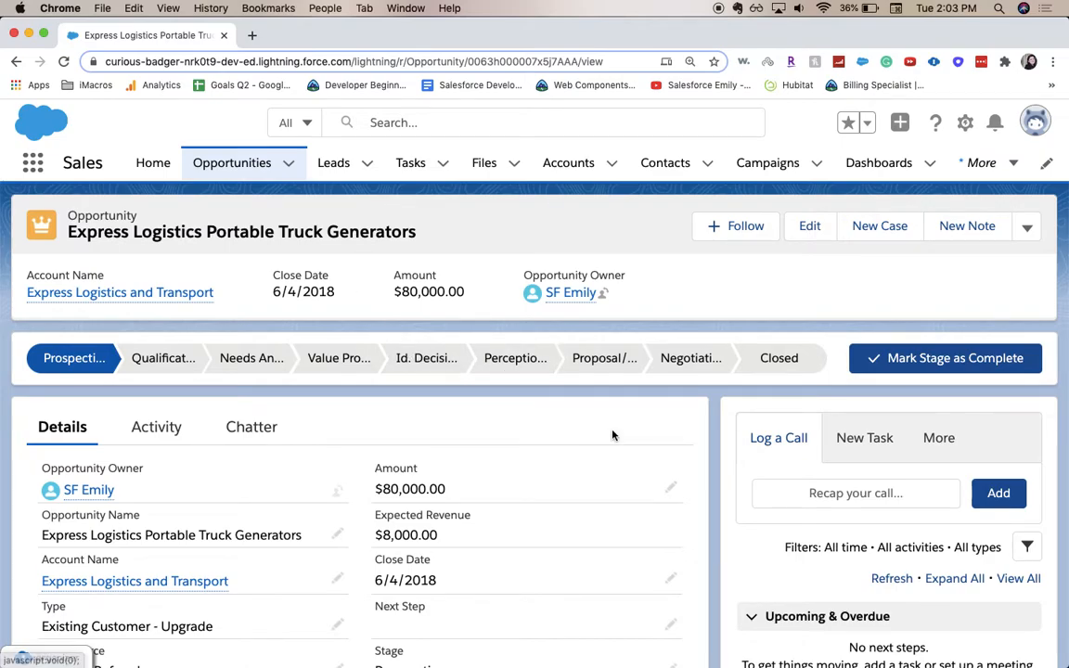
Examine the stage path and detail fields of the Express Logistics Portable Truck Generators opportunity
scroll(613, 436, "down", 3)
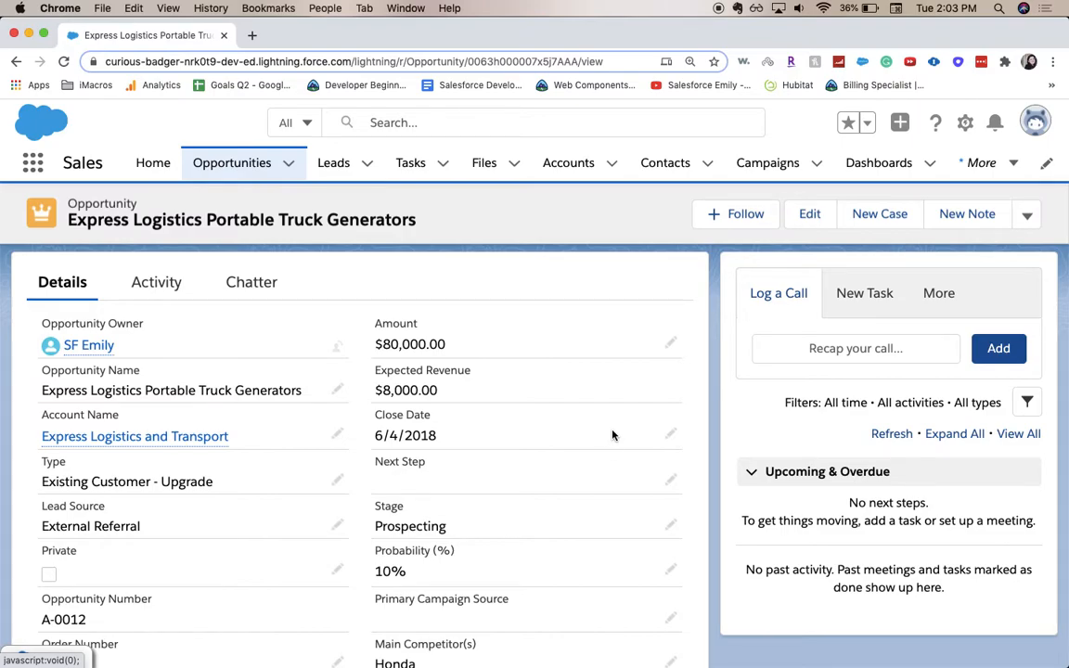
scroll(535, 317, "up", 3)
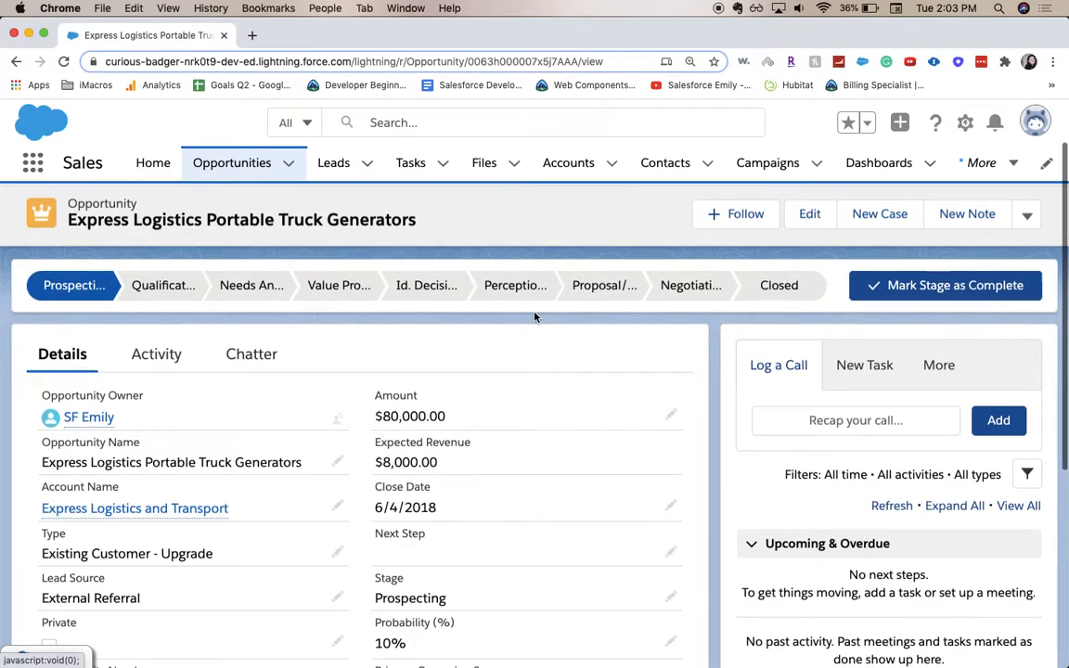
scroll(535, 316, "up", 2)
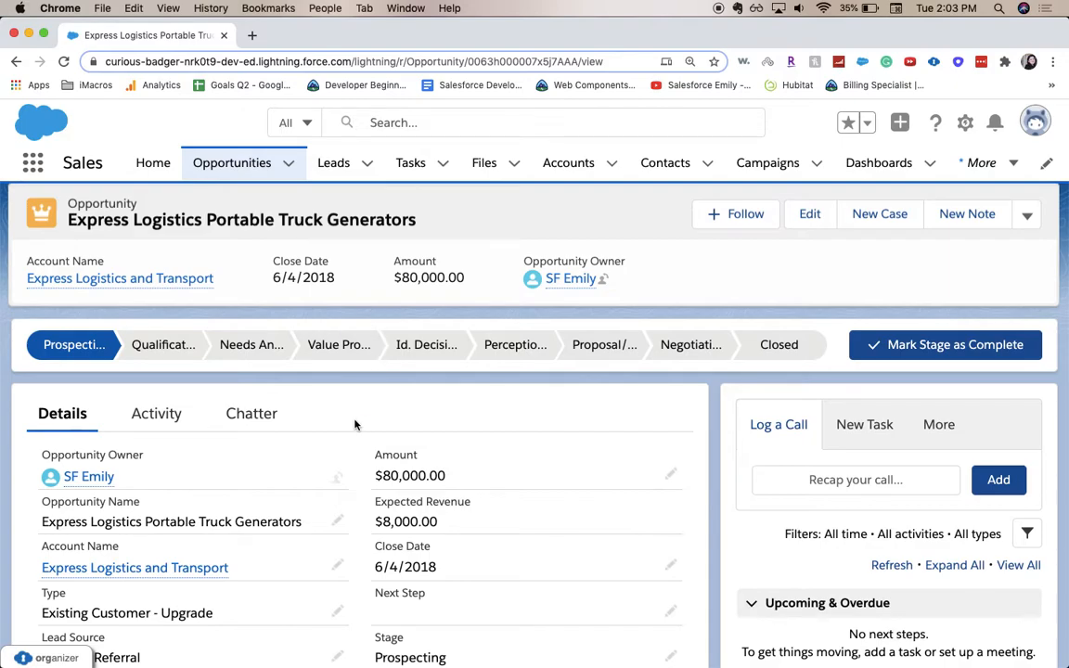
scroll(404, 497, "down", 3)
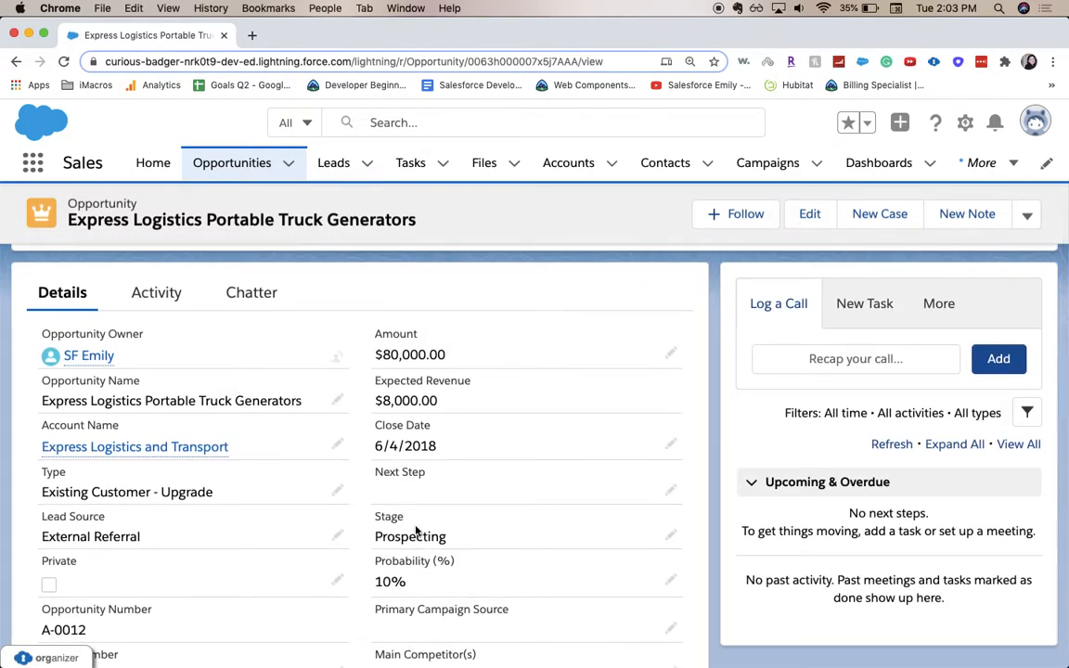
scroll(416, 531, "down", 4)
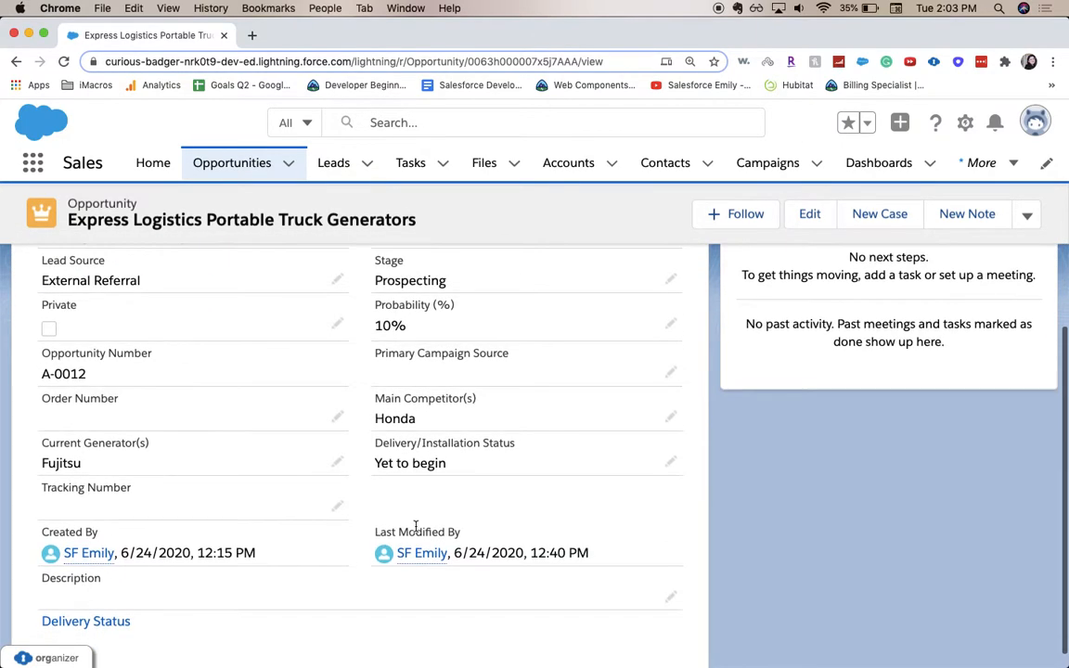
scroll(429, 554, "up", 10)
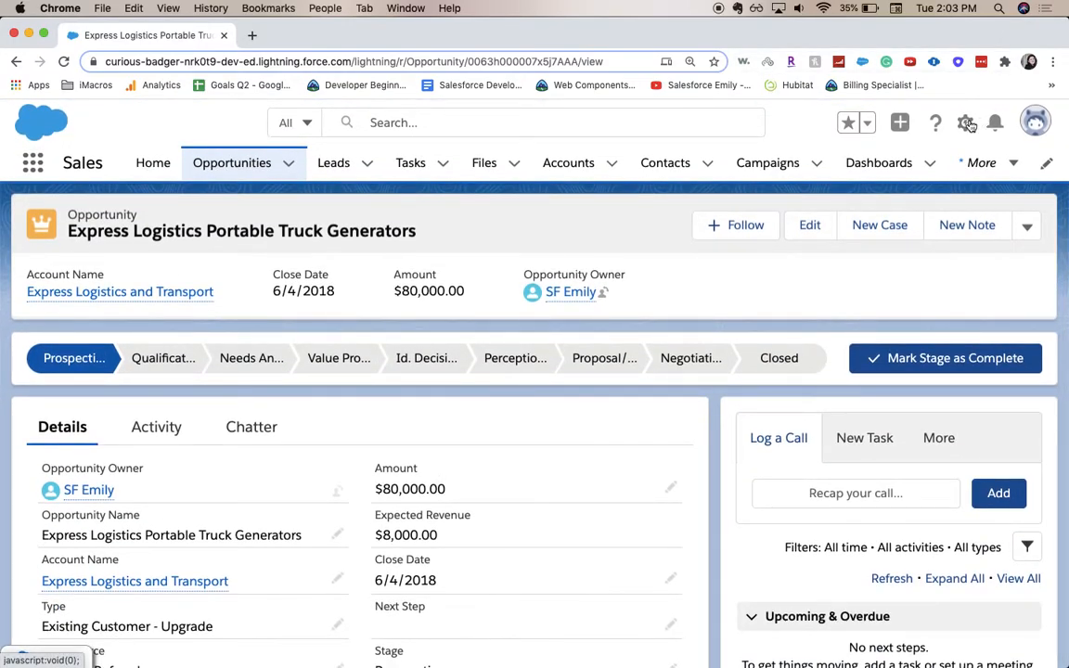
Open the Opportunity object's Fields & Relationships in the Object Manager
left_click(967, 123)
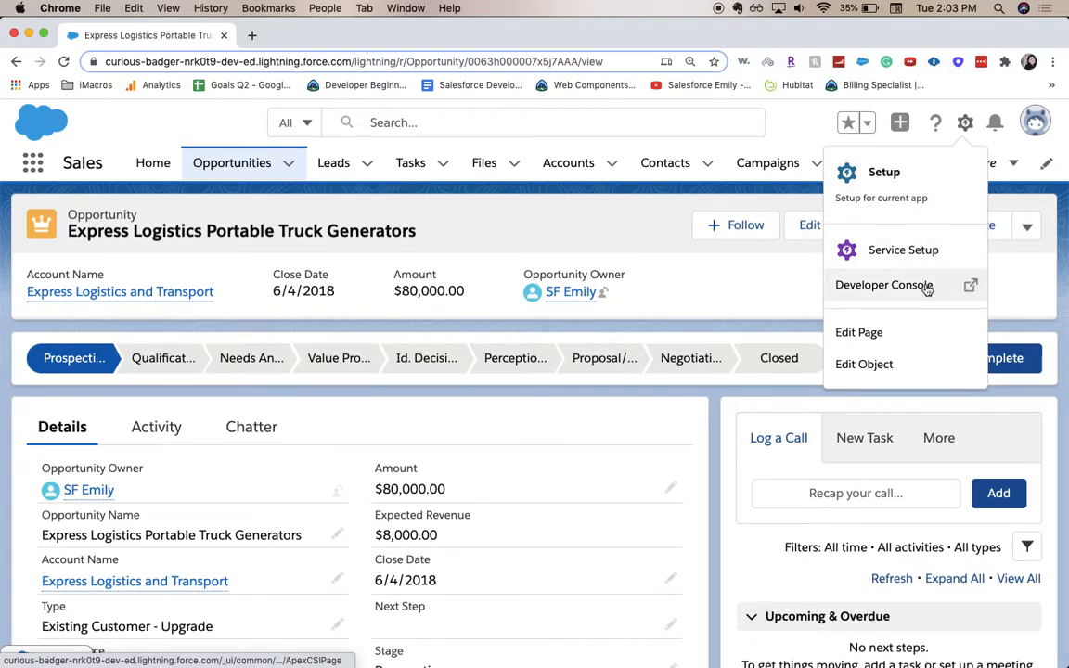
left_click(934, 379)
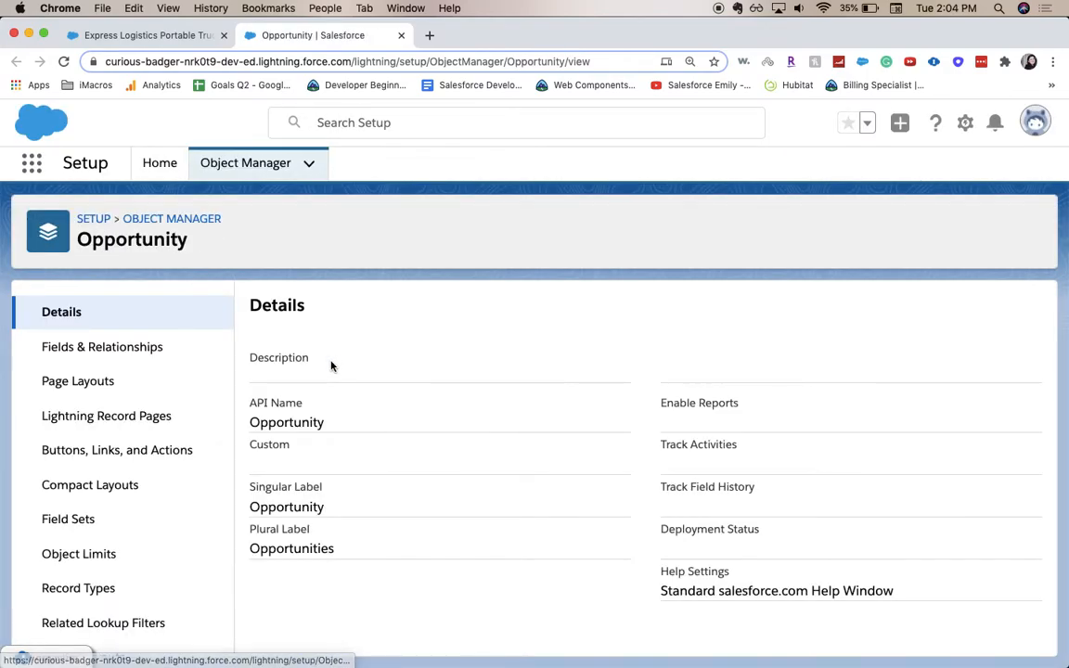
left_click(195, 347)
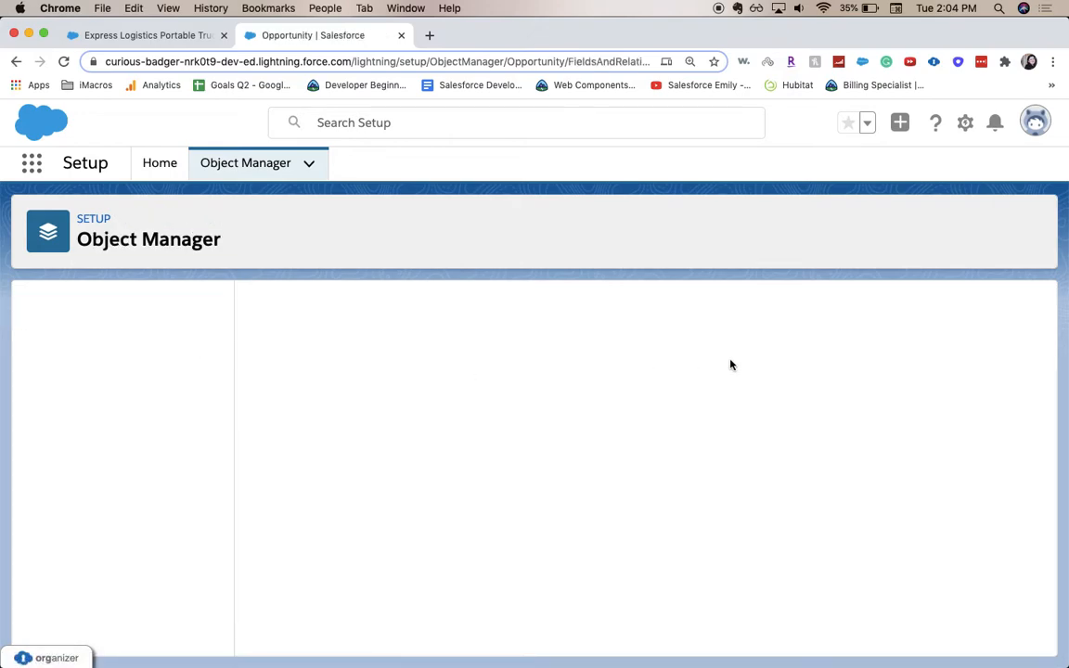
Start a new custom Opportunity field with the Checkbox data type and continue to its details
left_click(755, 318)
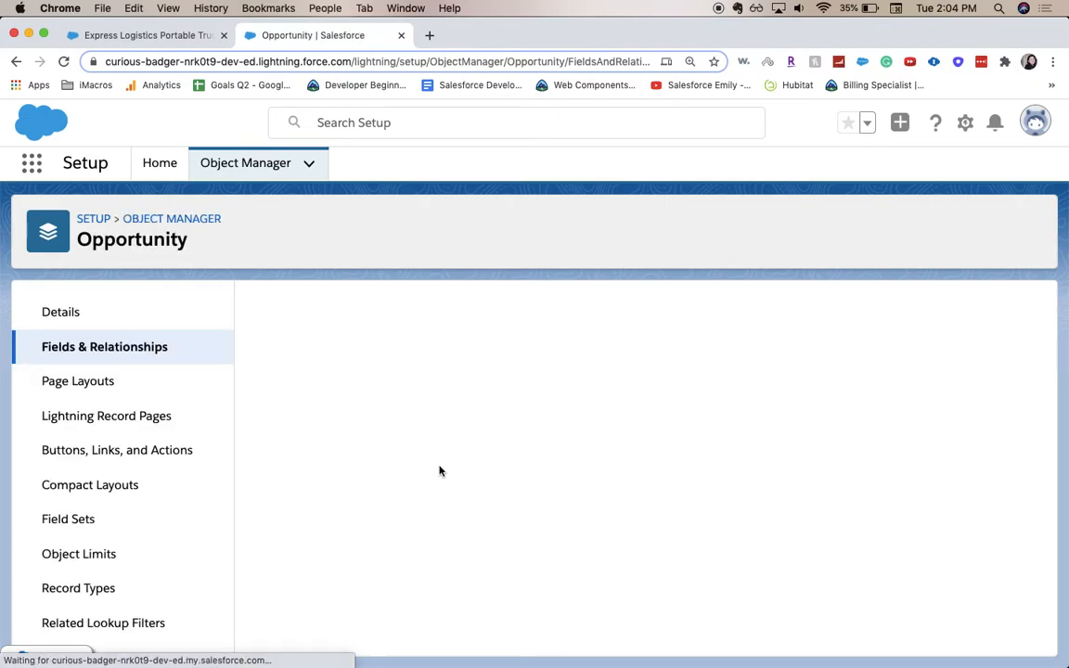
scroll(440, 470, "down", 5)
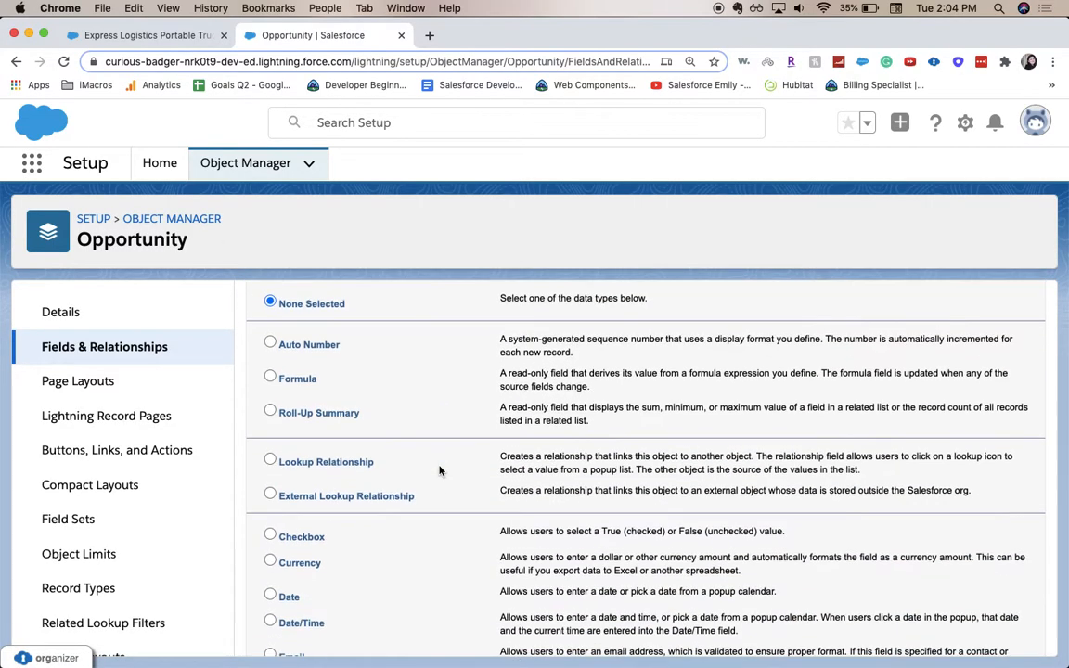
left_click(311, 497)
scroll(687, 450, "up", 5)
left_click(994, 405)
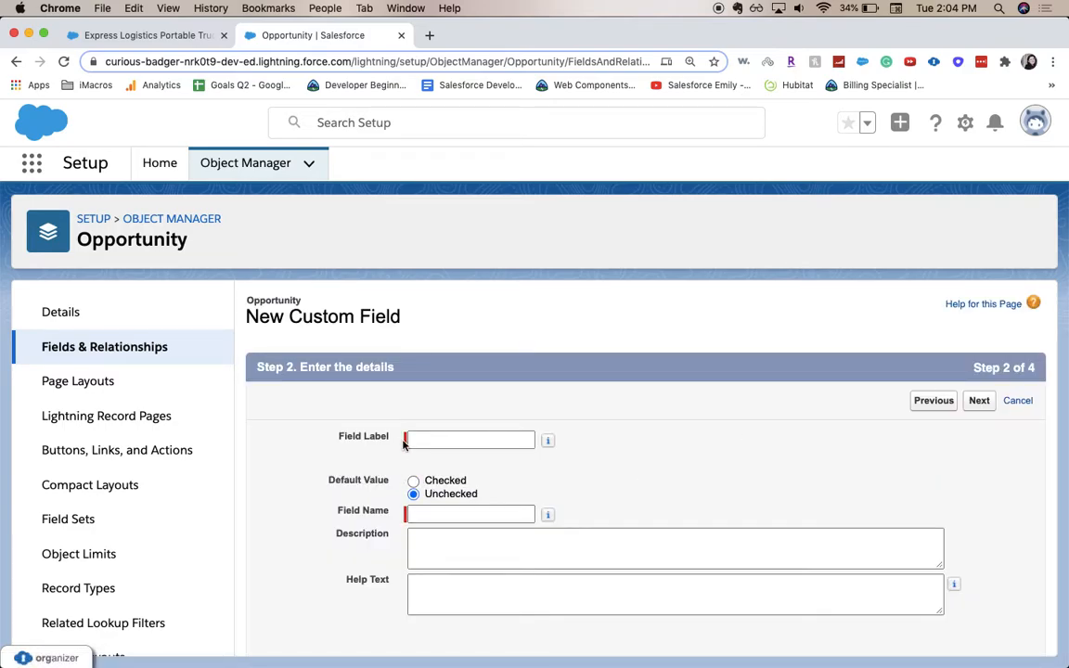
Label the checkbox field "Proposal Sent", leave the description and help text blank, and continue to field-level security
left_click(405, 443)
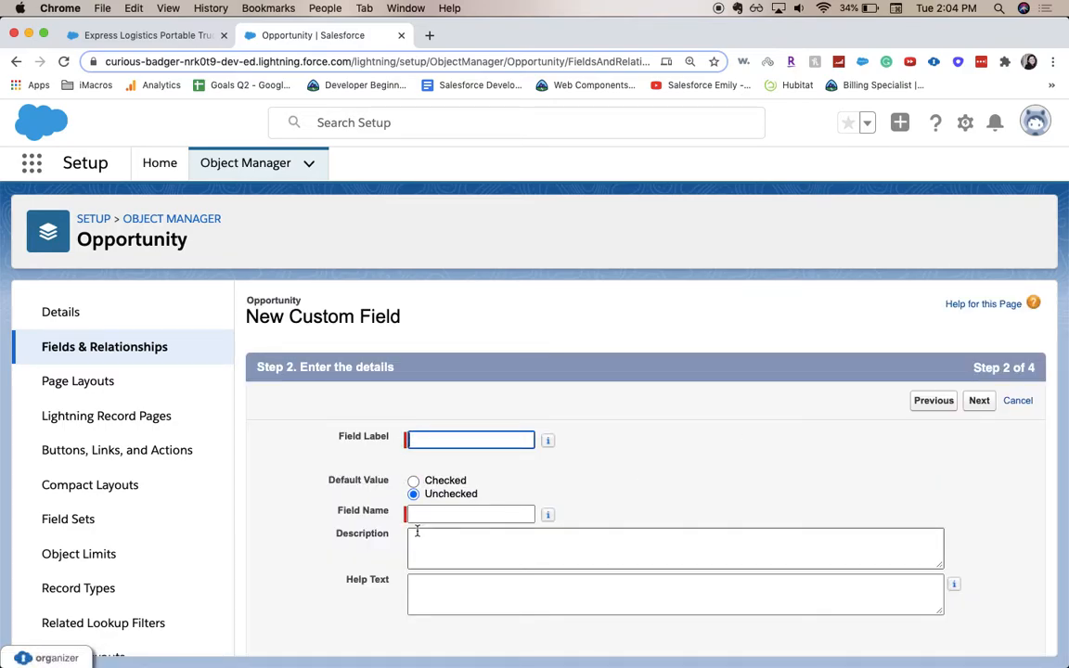
type("Pro")
type("posal Sent")
key("Tab")
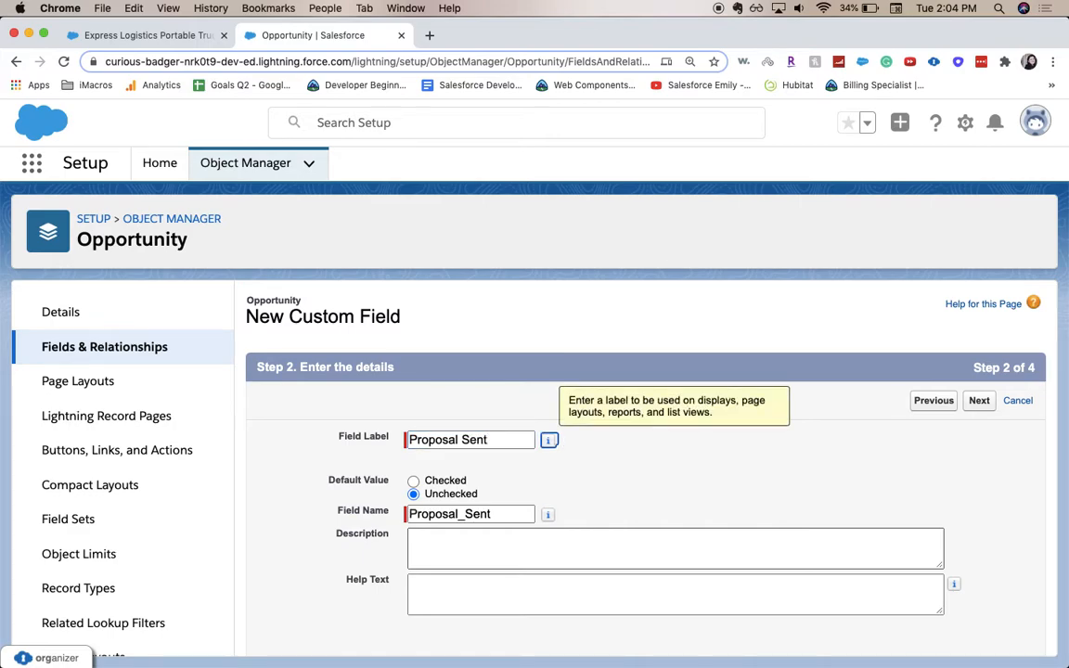
left_click(483, 540)
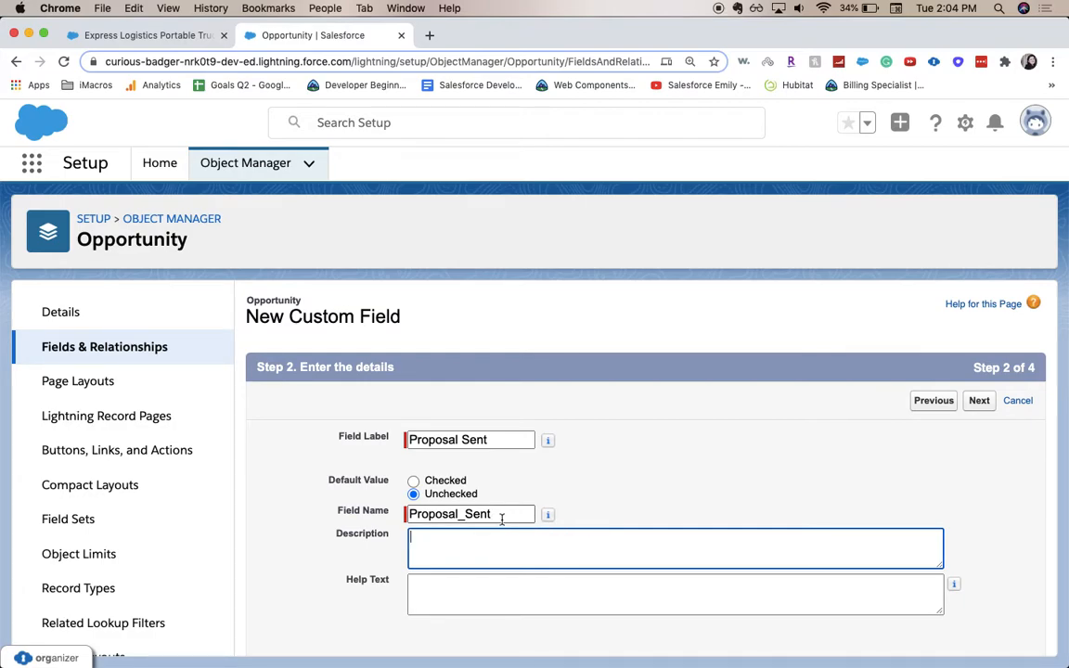
scroll(501, 520, "down", 1)
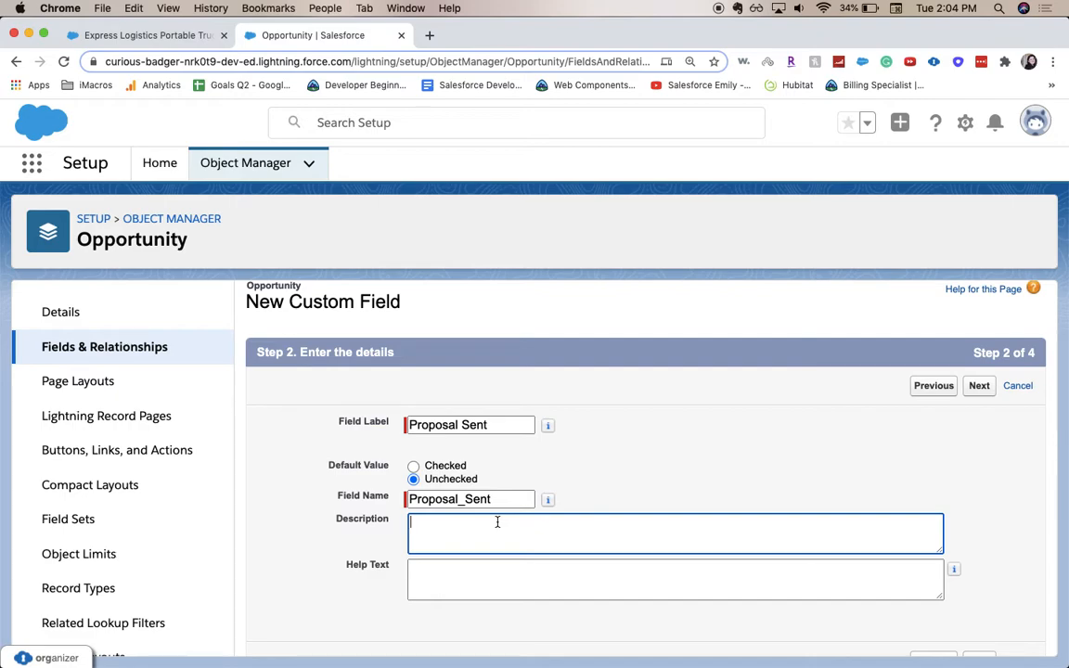
scroll(498, 522, "down", 2)
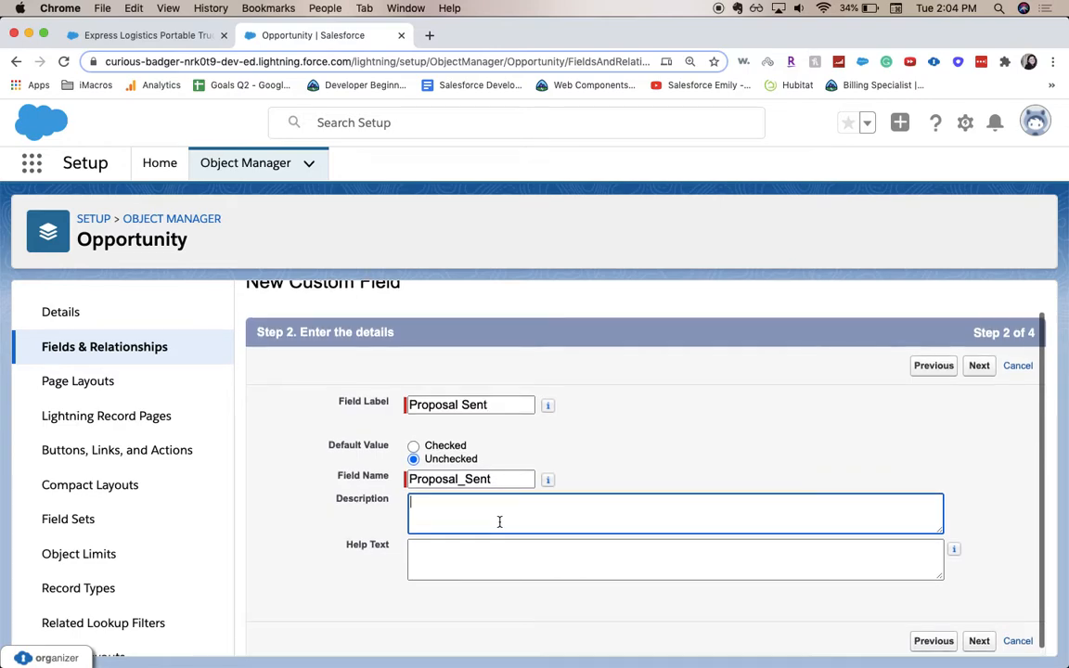
left_click(500, 556)
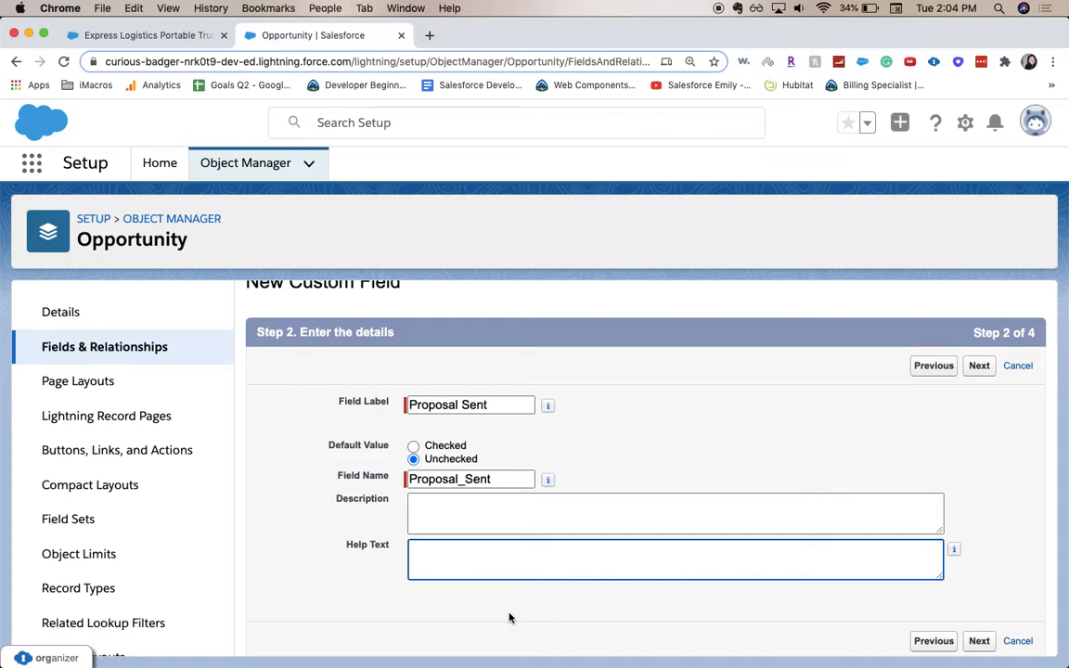
left_click(979, 643)
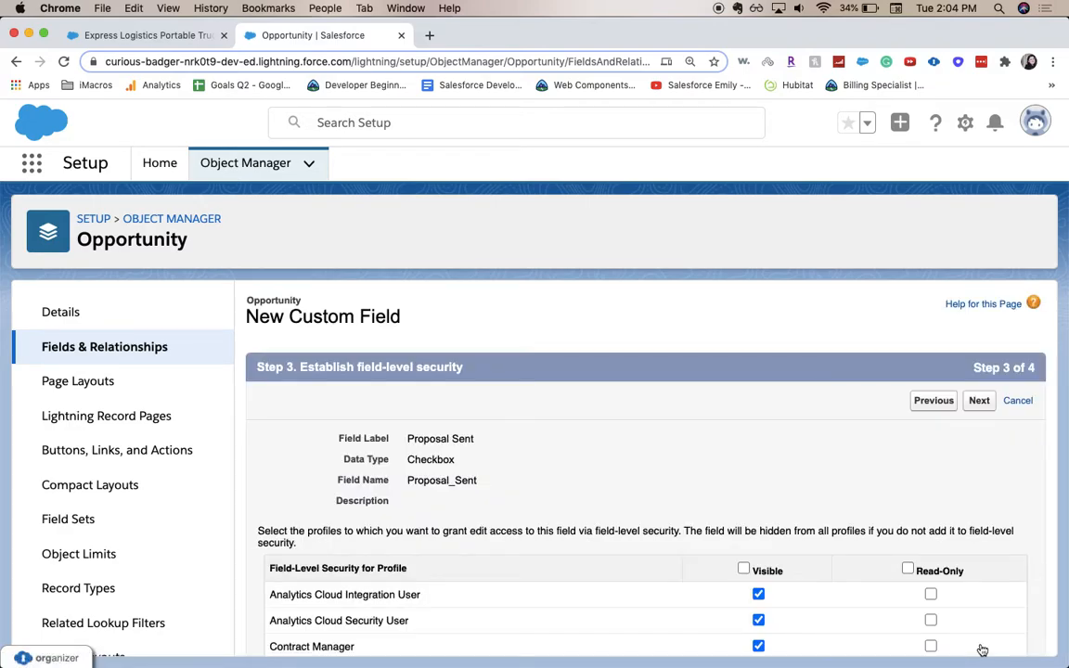
Review the Proposal Sent field's visibility per profile, accept the default field-level security, and continue to the page layouts
scroll(695, 503, "down", 3)
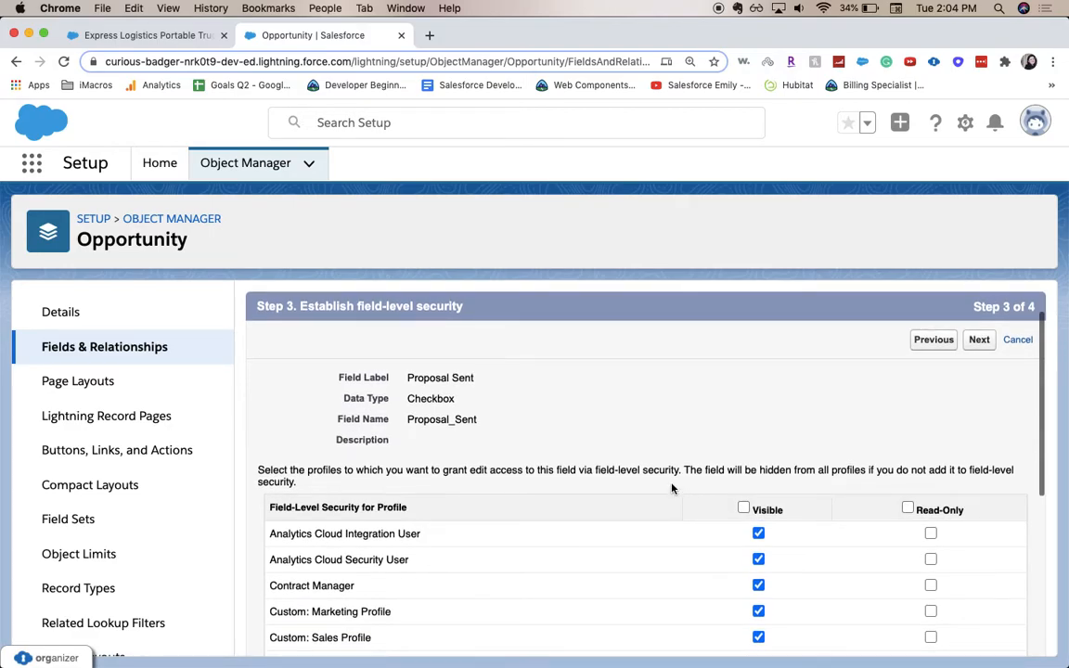
scroll(640, 465, "down", 4)
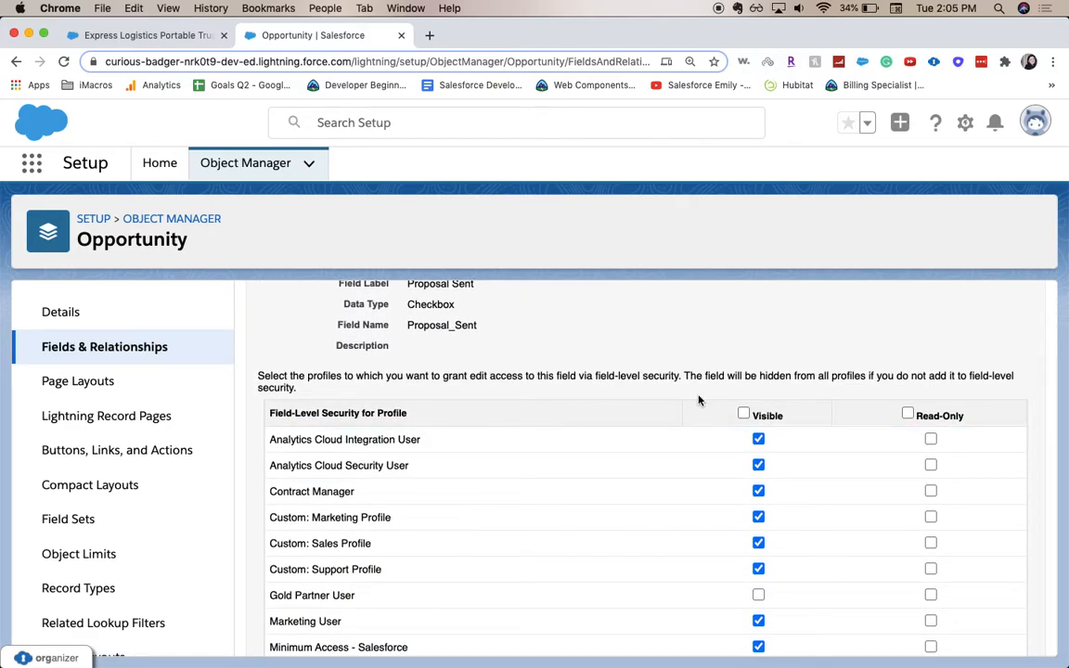
scroll(800, 412, "down", 5)
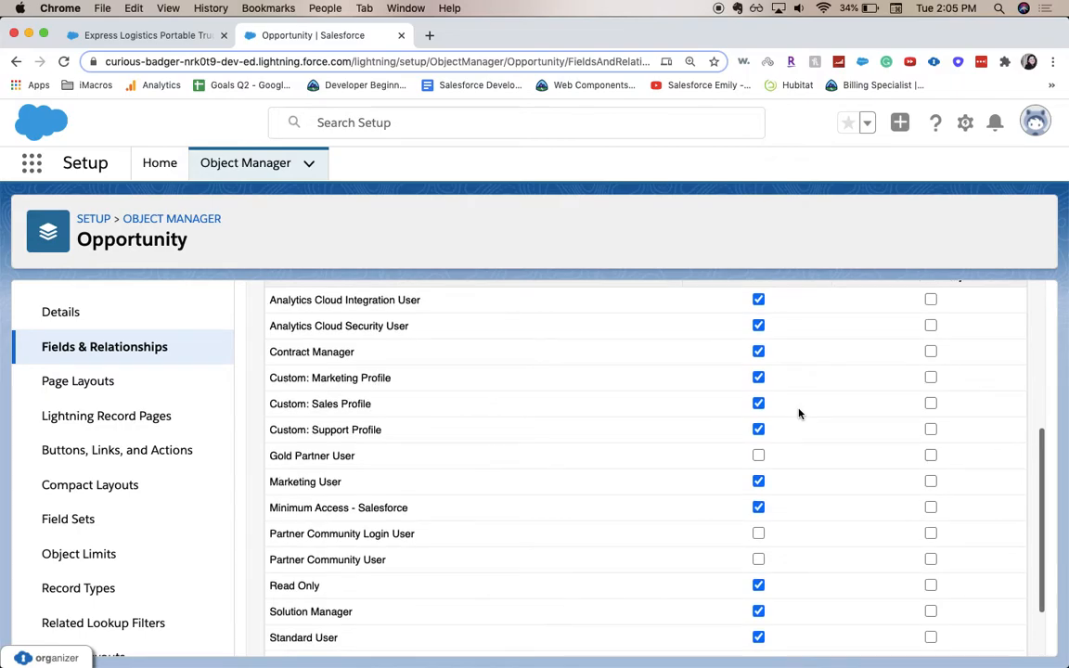
scroll(799, 413, "down", 3)
scroll(833, 454, "up", 12)
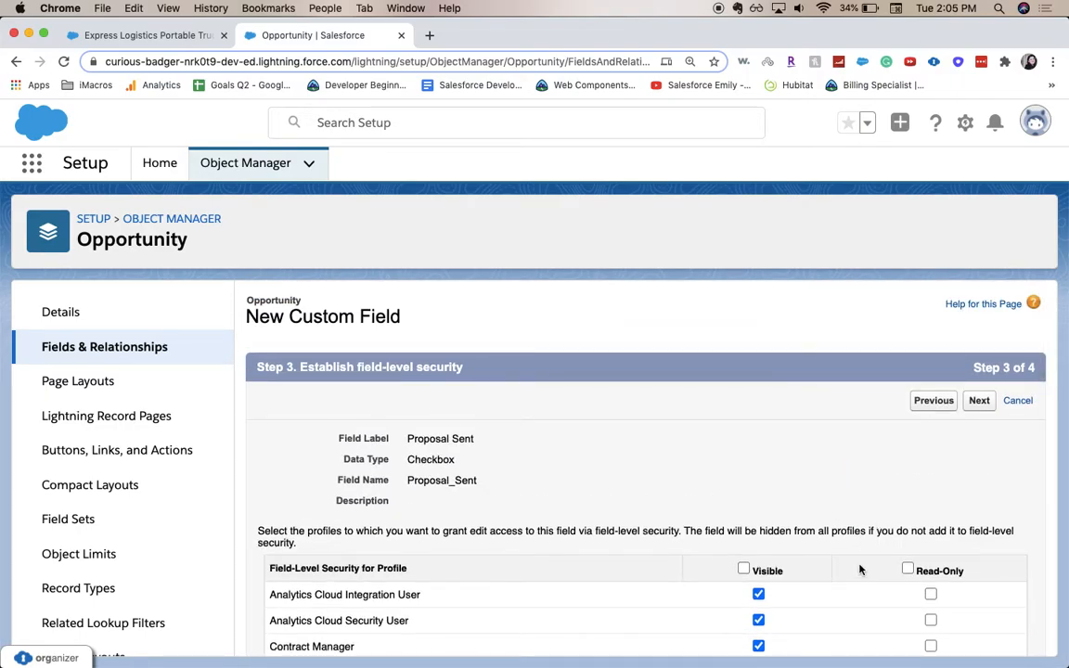
left_click(982, 400)
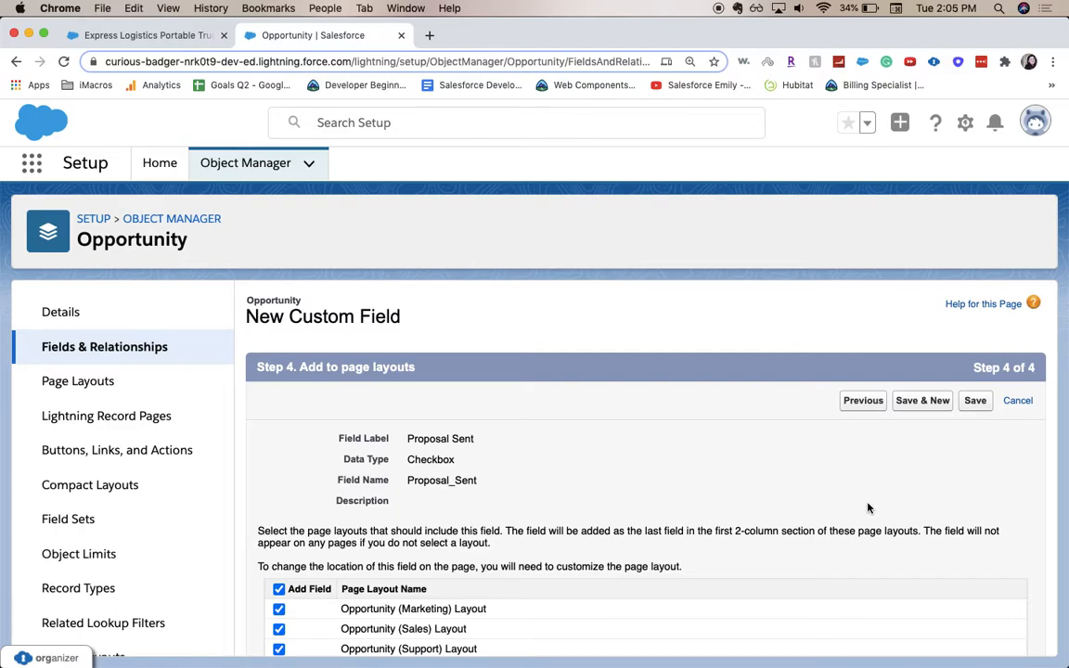
Add the Proposal Sent field to all four Opportunity page layouts and save it
scroll(868, 507, "down", 1)
scroll(869, 508, "down", 1)
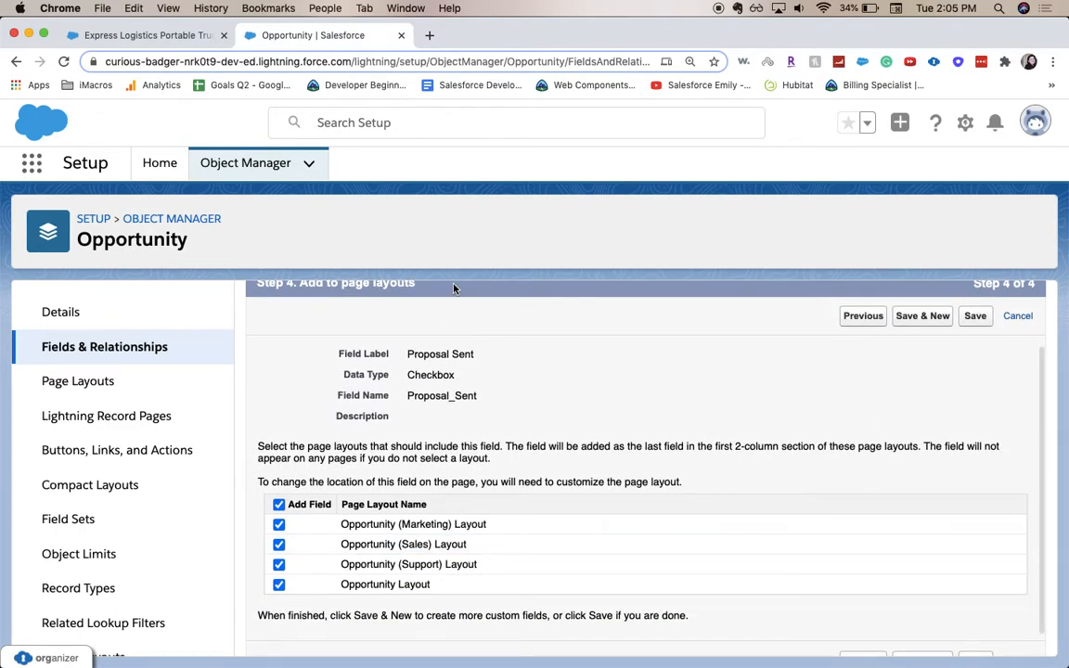
scroll(453, 305, "up", 1)
scroll(453, 304, "up", 1)
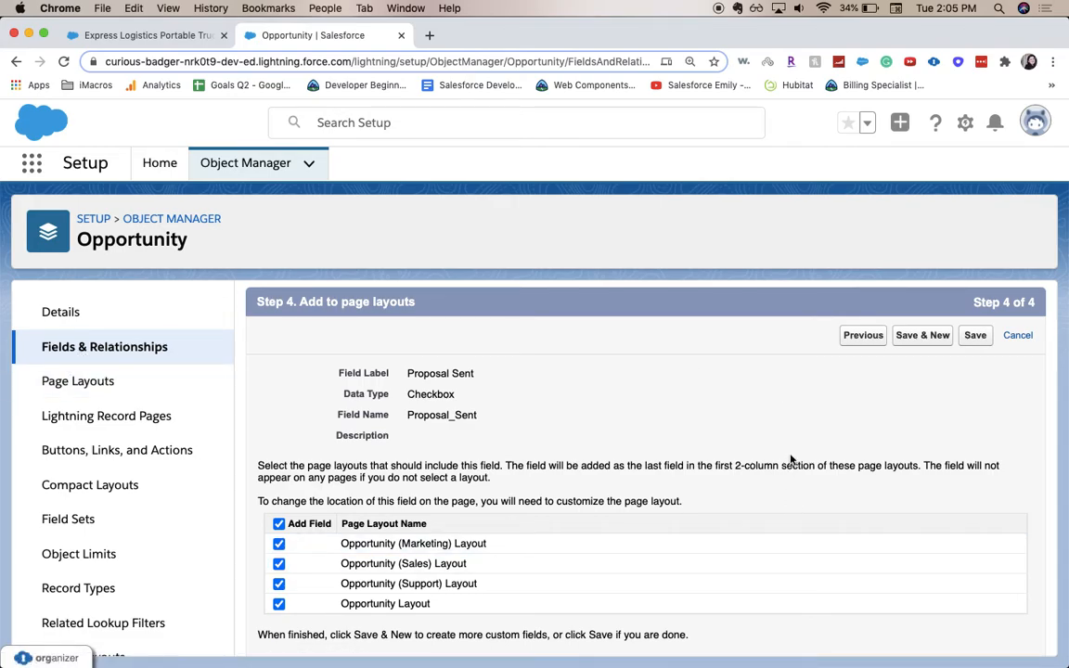
left_click(979, 336)
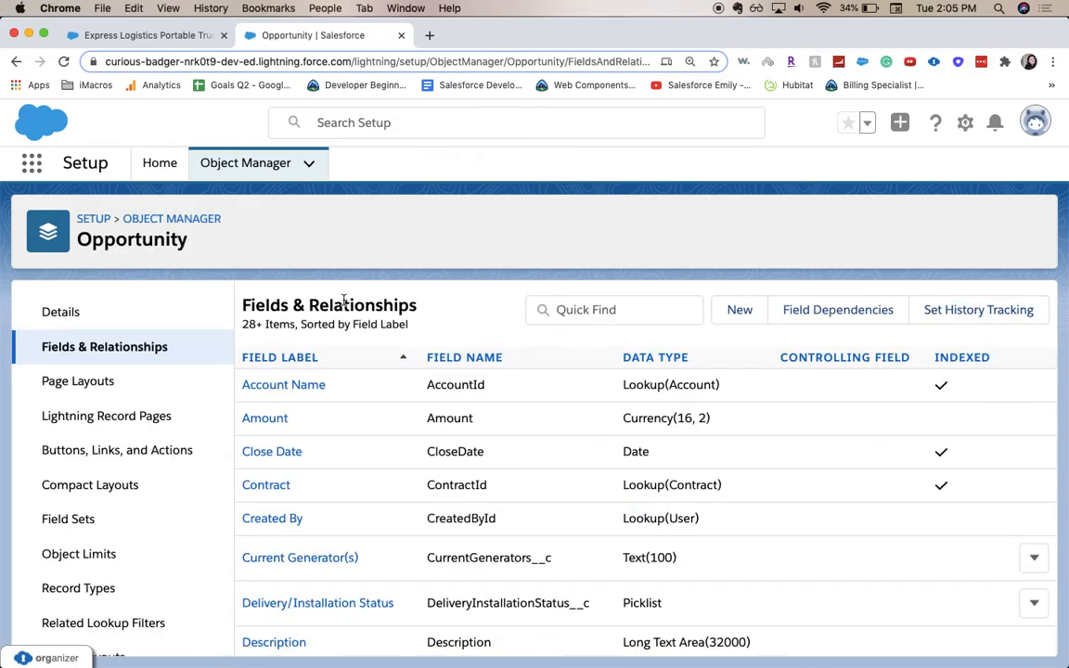
Return to the Express Logistics Portable Truck Generators record, reload it, and look through its details for the Proposal Sent field
key("ctrl+Tab")
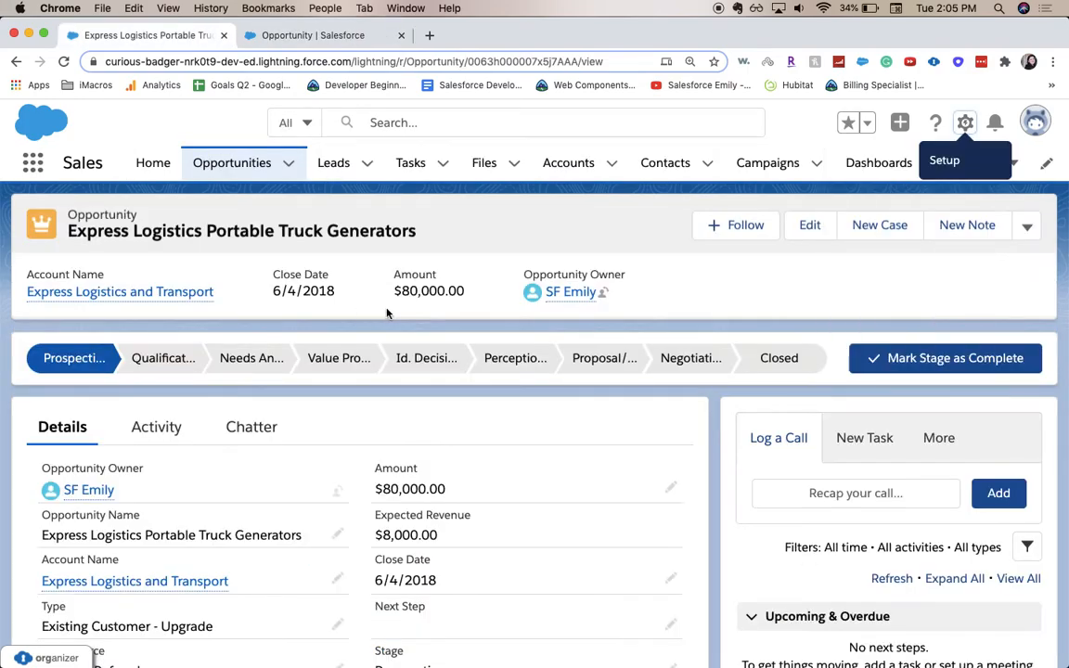
key("super+r")
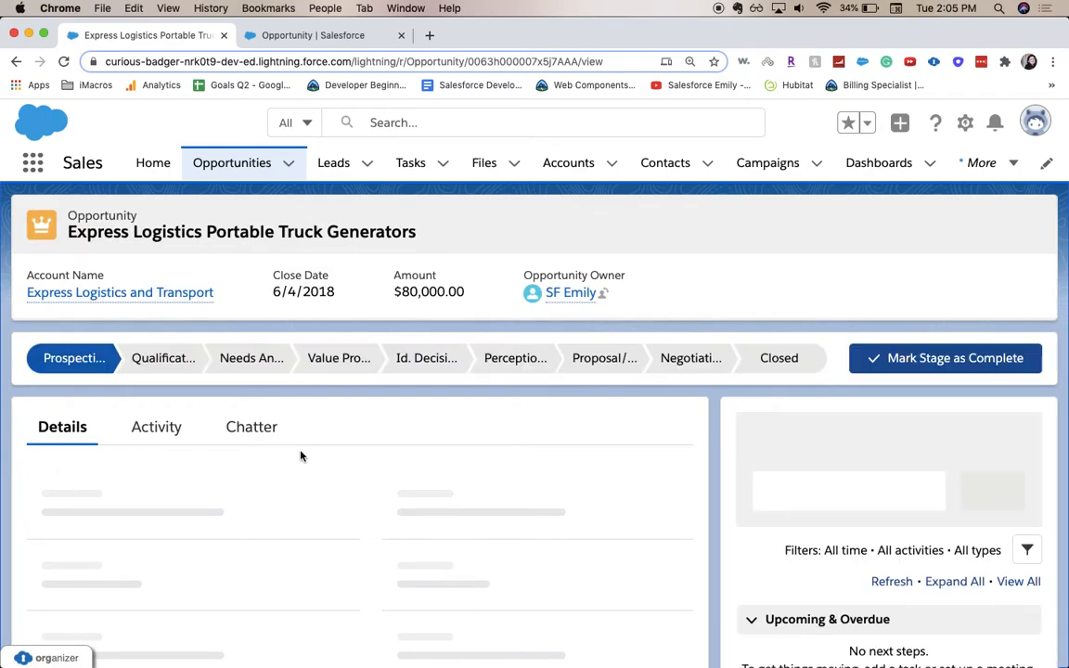
scroll(301, 456, "down", 3)
scroll(301, 456, "down", 5)
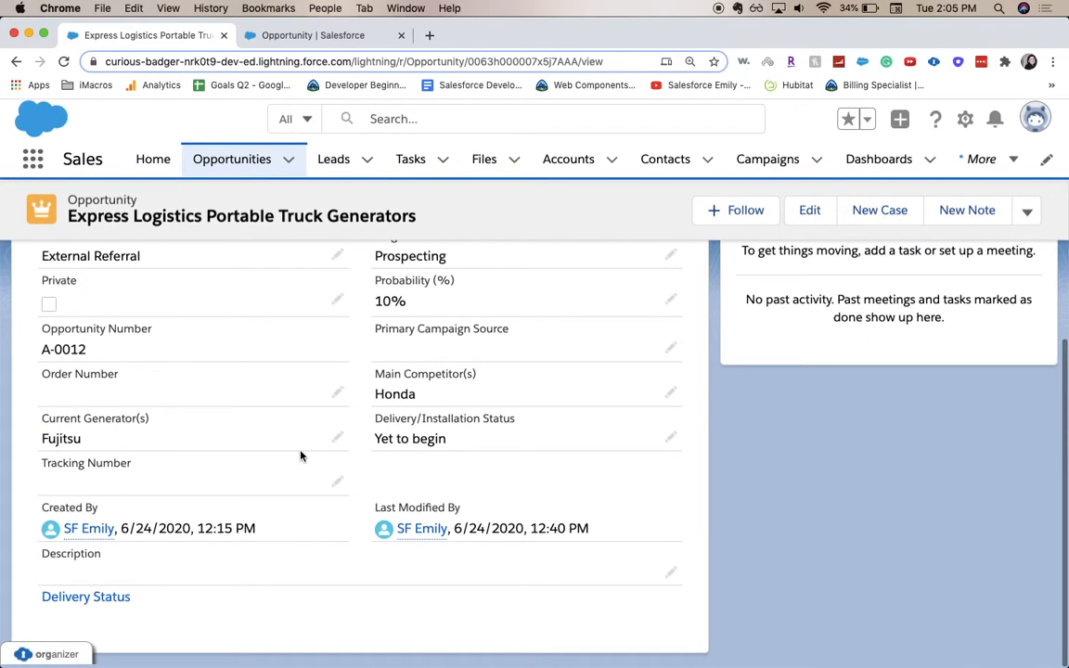
scroll(192, 348, "up", 5)
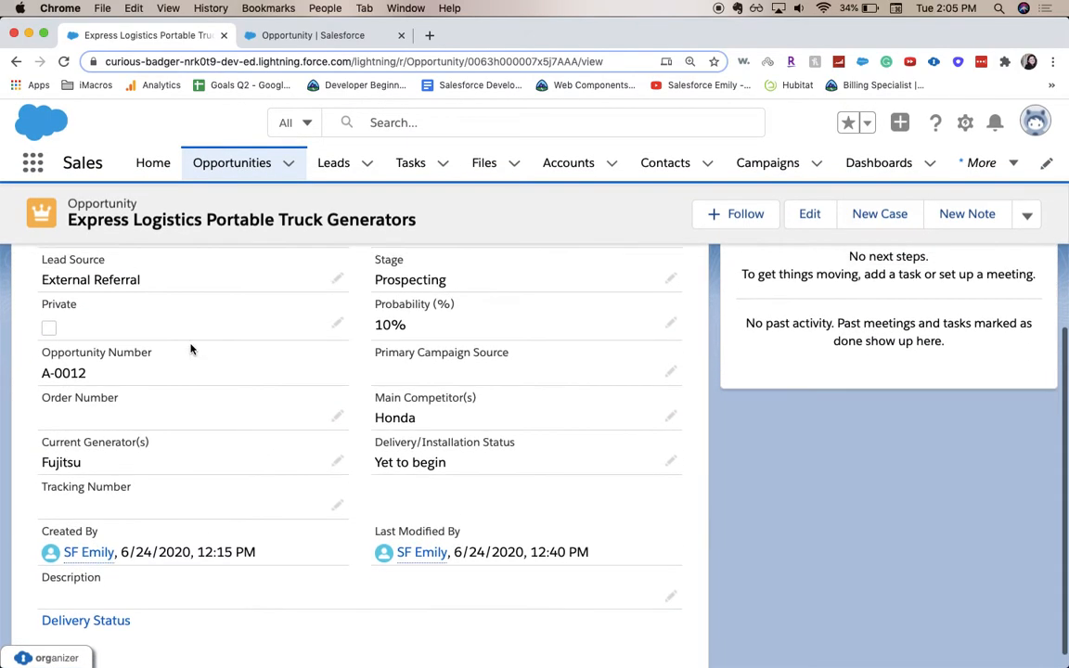
scroll(192, 348, "down", 5)
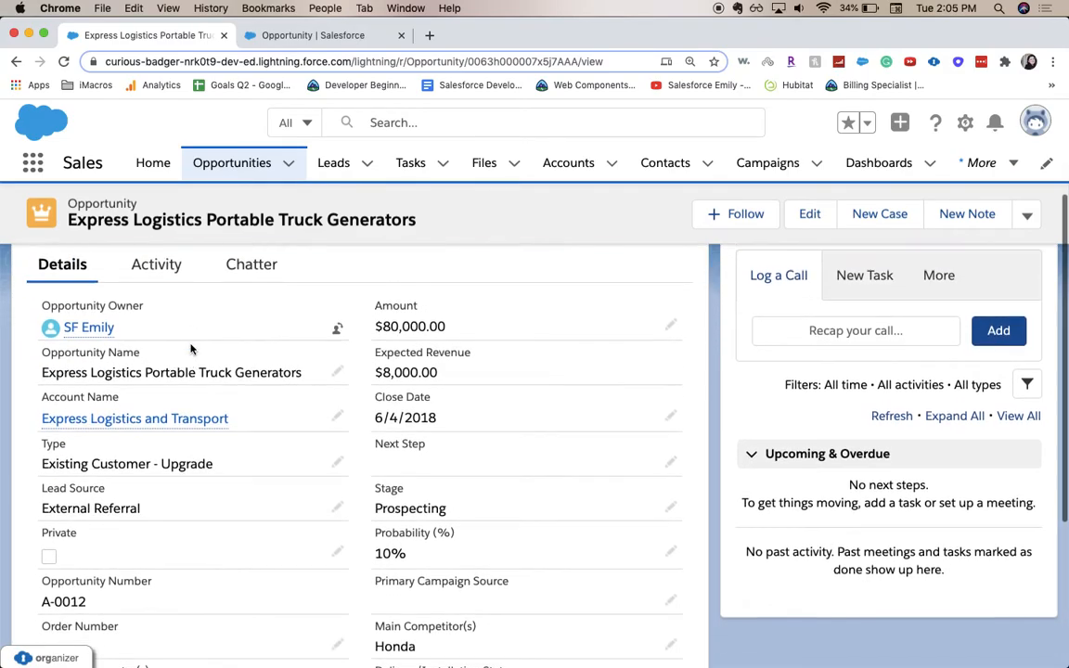
scroll(192, 348, "up", 5)
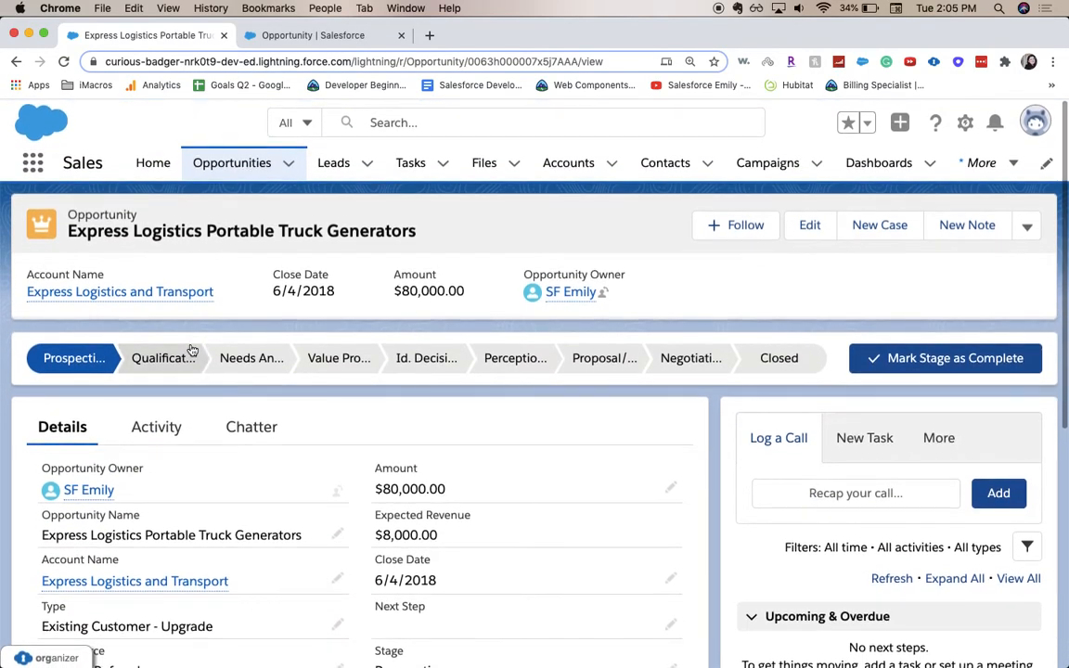
Search the opportunity page for "proposal" and close the search
key("super+f")
type("p")
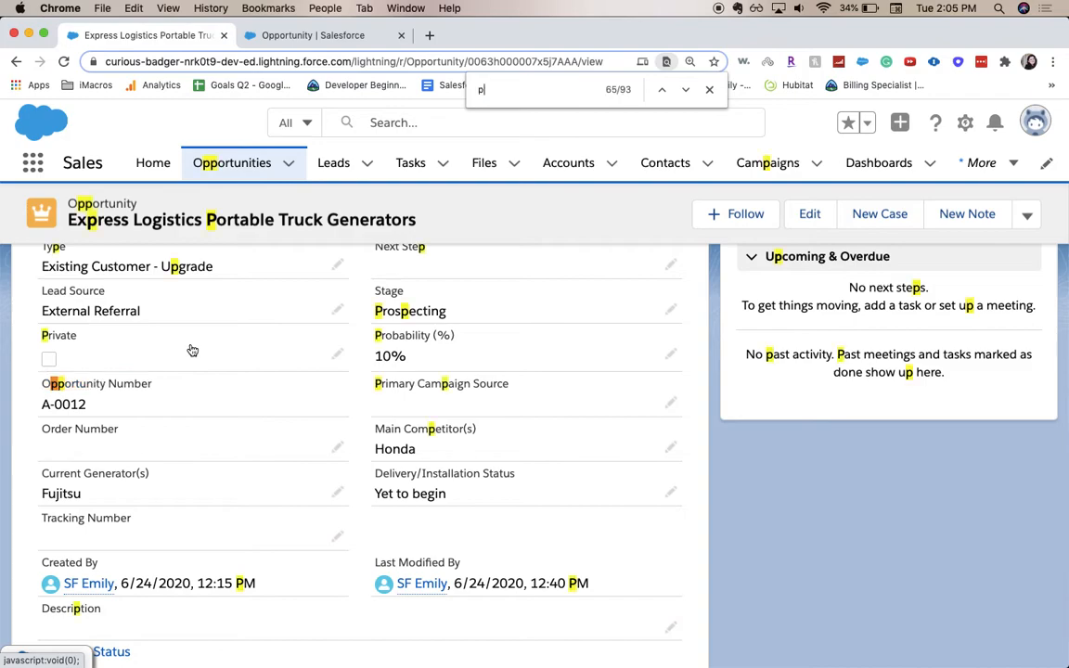
type("roposal")
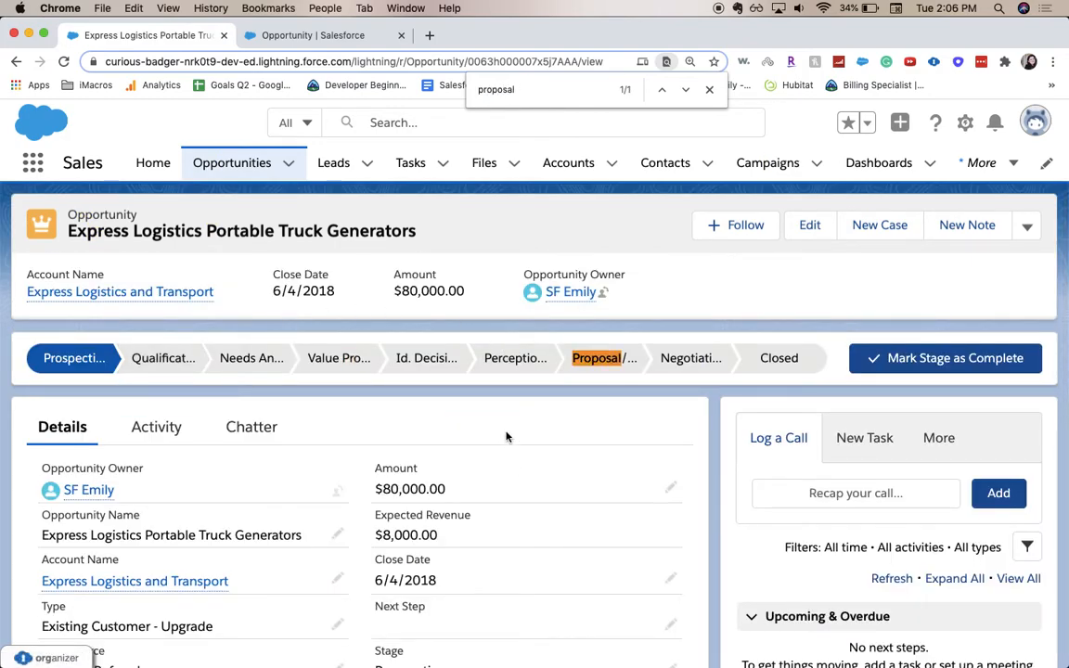
left_click(709, 89)
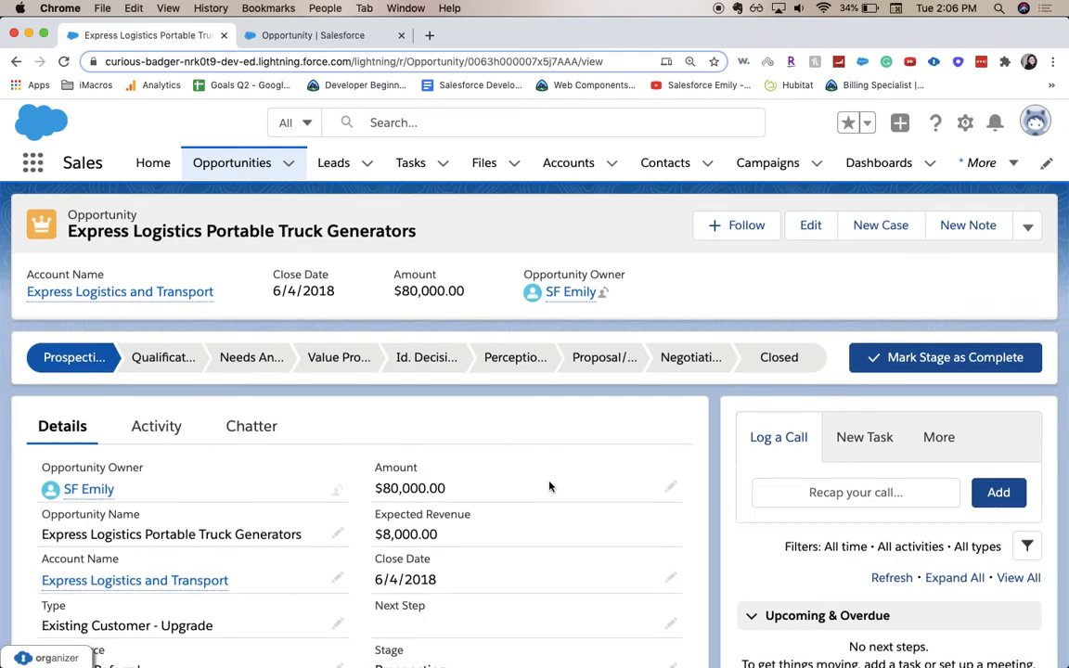
Check the Proposal Sent checkbox in the opportunity's details and save the record
scroll(548, 464, "down", 4)
scroll(549, 487, "down", 3)
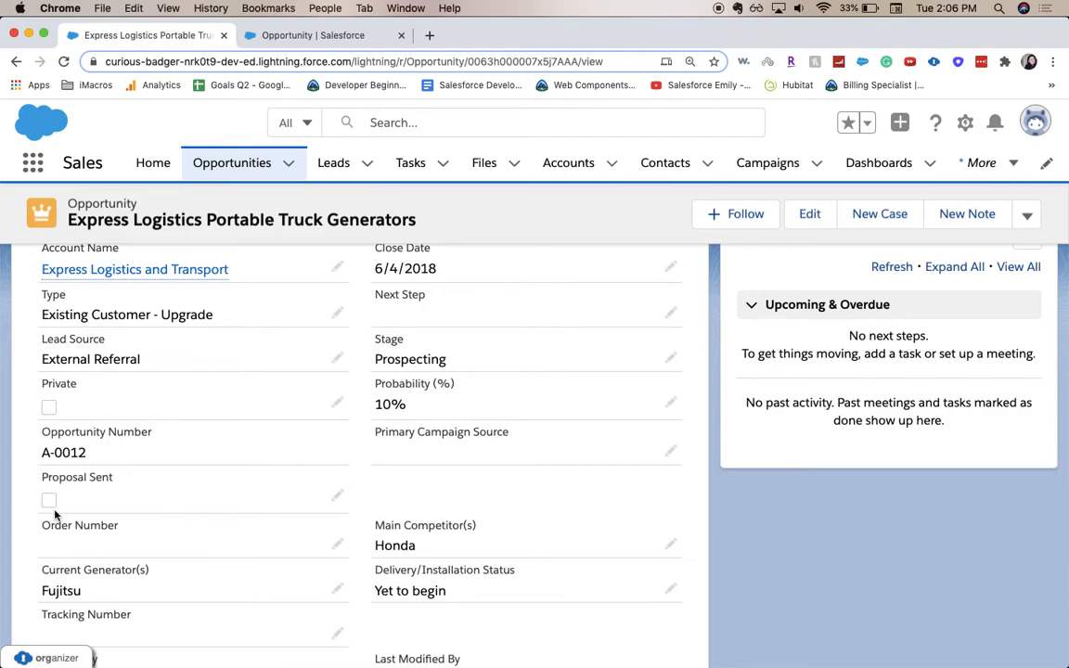
left_click(338, 498)
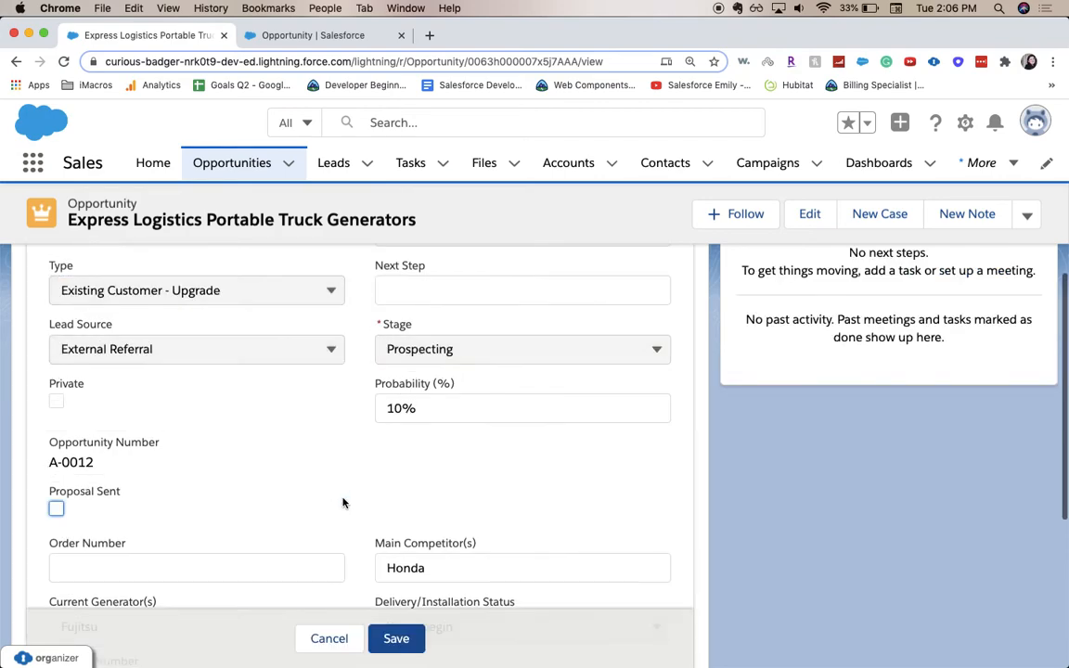
left_click(56, 509)
left_click(397, 639)
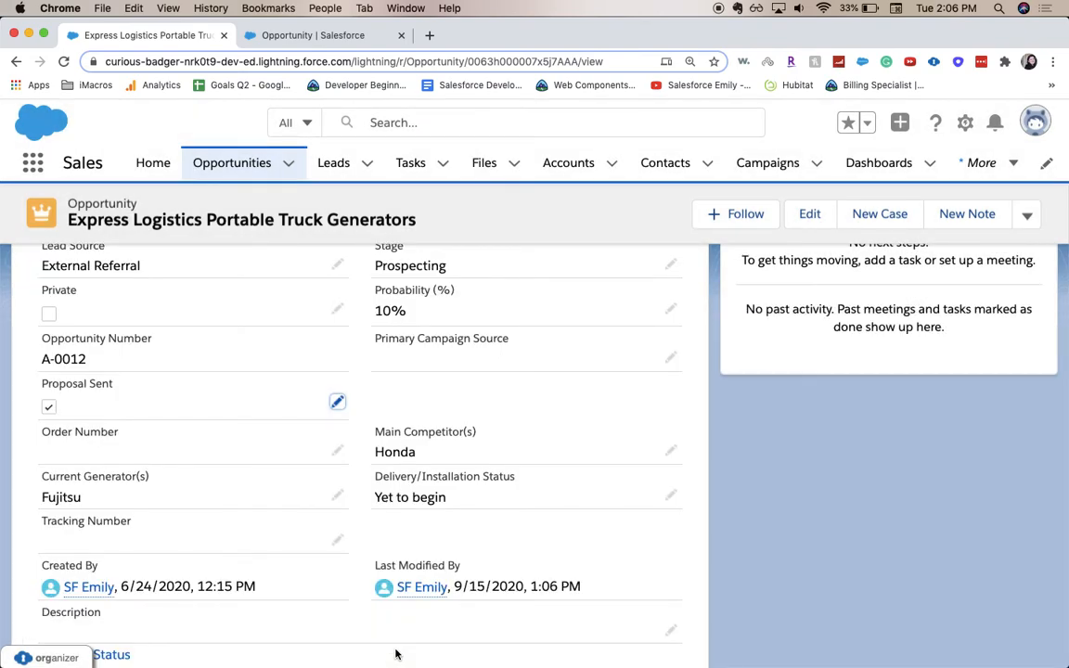